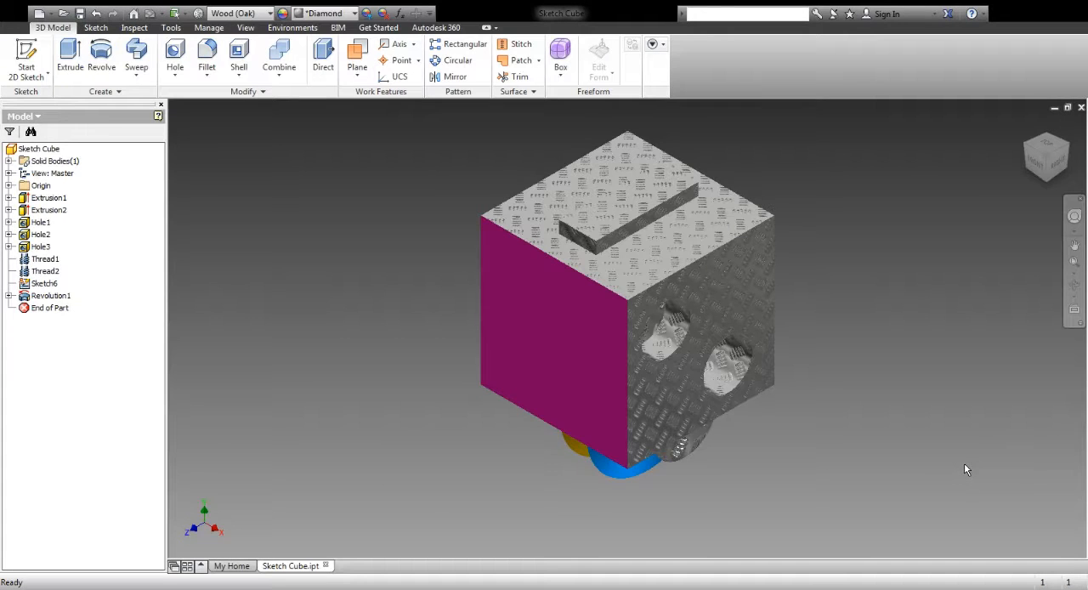
Start a new 2D sketch on the cube's textured back face
{"action": "left_click", "coordinate": [1076, 290]}
{"action": "left_click_drag", "start_coordinate": [595, 357], "coordinate": [554, 367]}
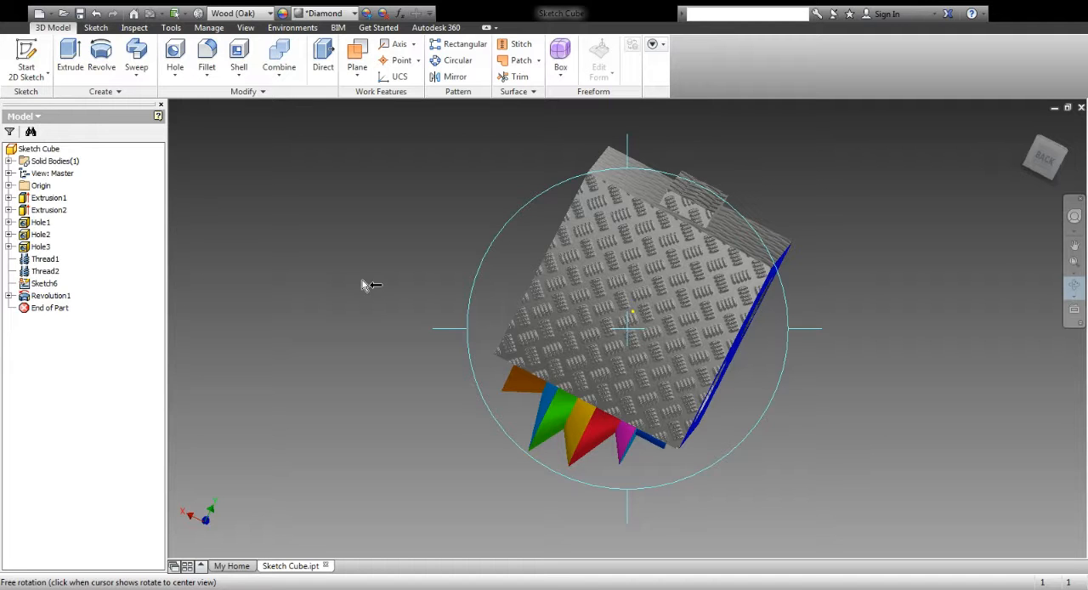
{"action": "key", "text": "Escape"}
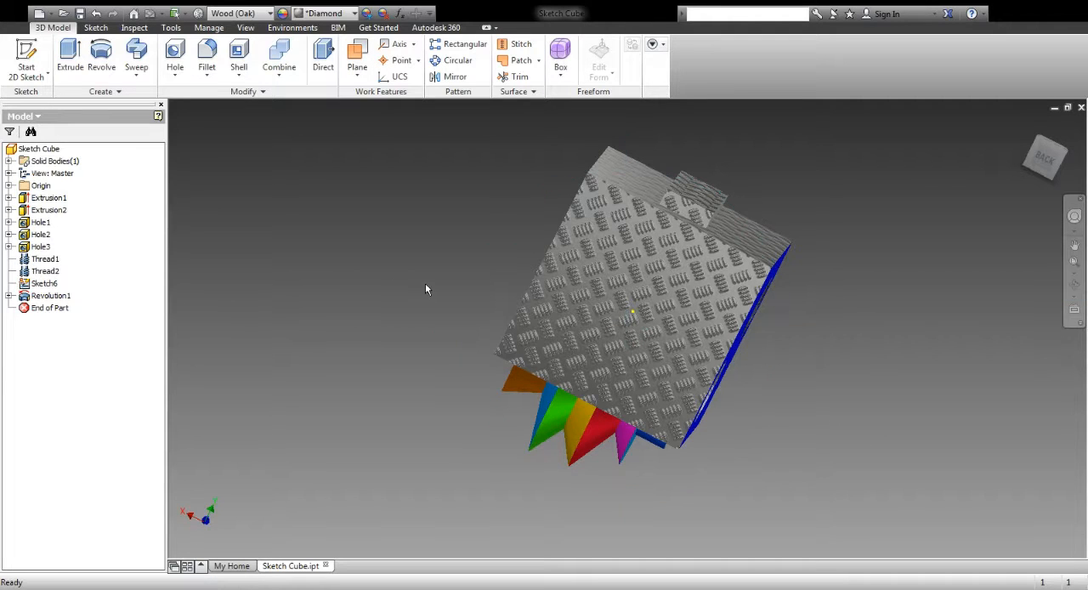
{"action": "left_click", "coordinate": [38, 53]}
{"action": "left_click", "coordinate": [626, 272]}
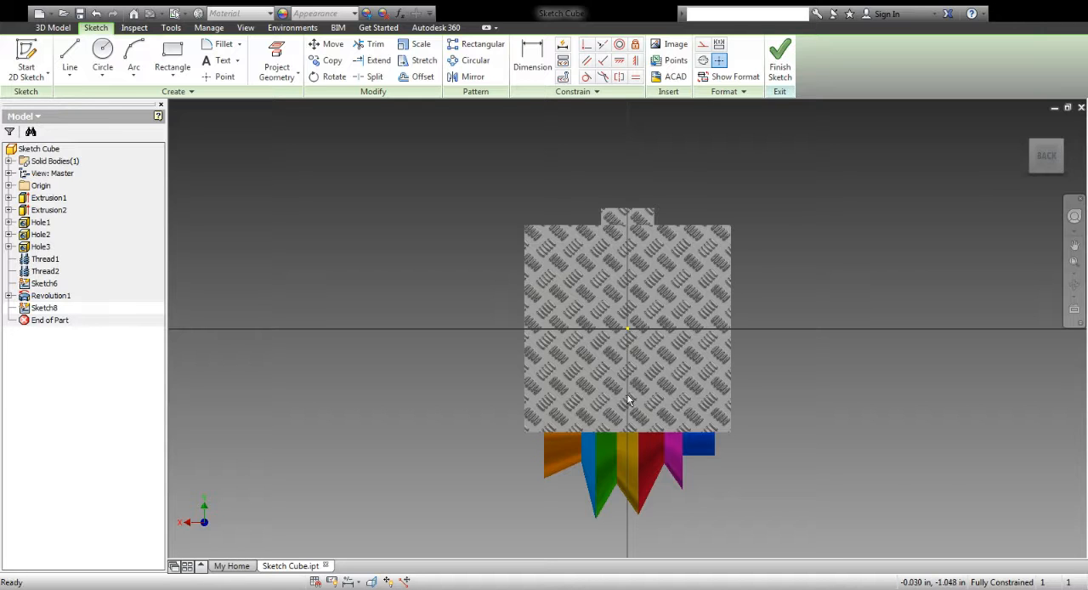
Draw a vertical line through the centre of the back face, from near its upper edge to near its lower edge
{"action": "left_click", "coordinate": [69, 58]}
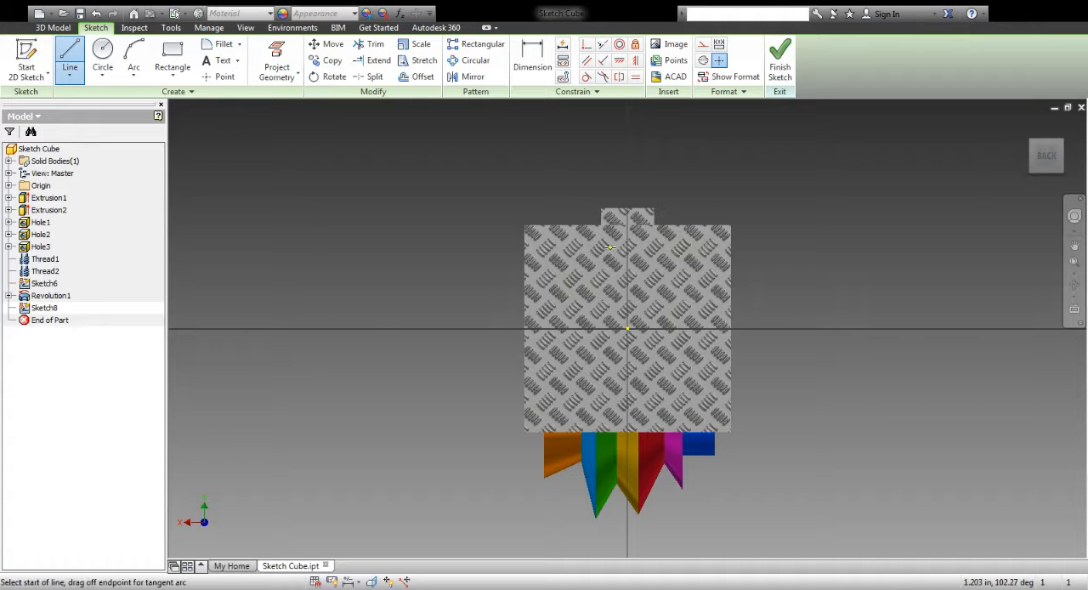
{"action": "left_click", "coordinate": [627, 246]}
{"action": "left_click", "coordinate": [628, 330]}
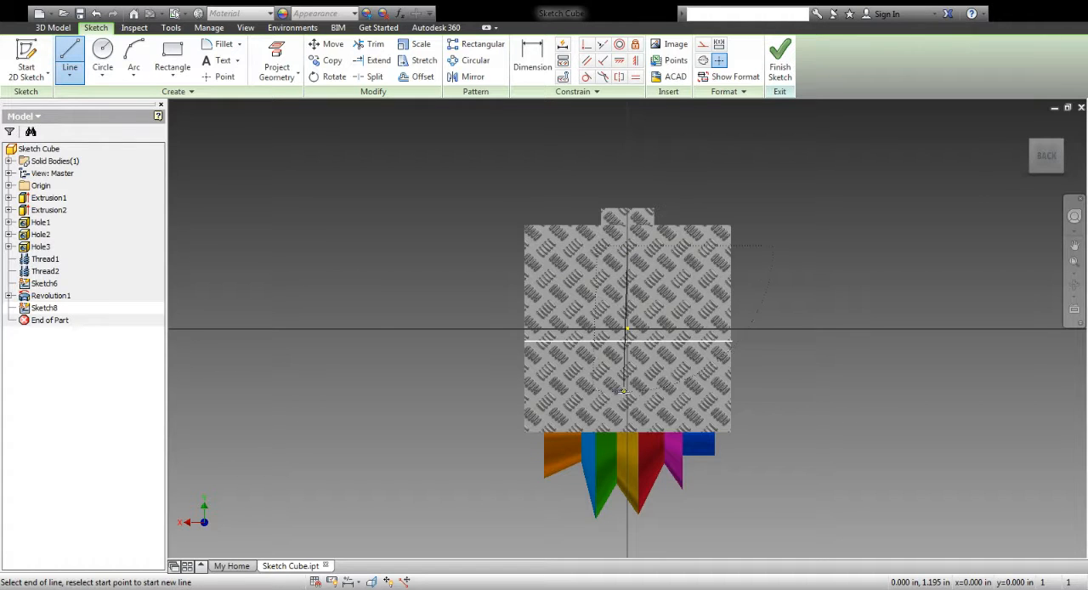
{"action": "left_click", "coordinate": [627, 410]}
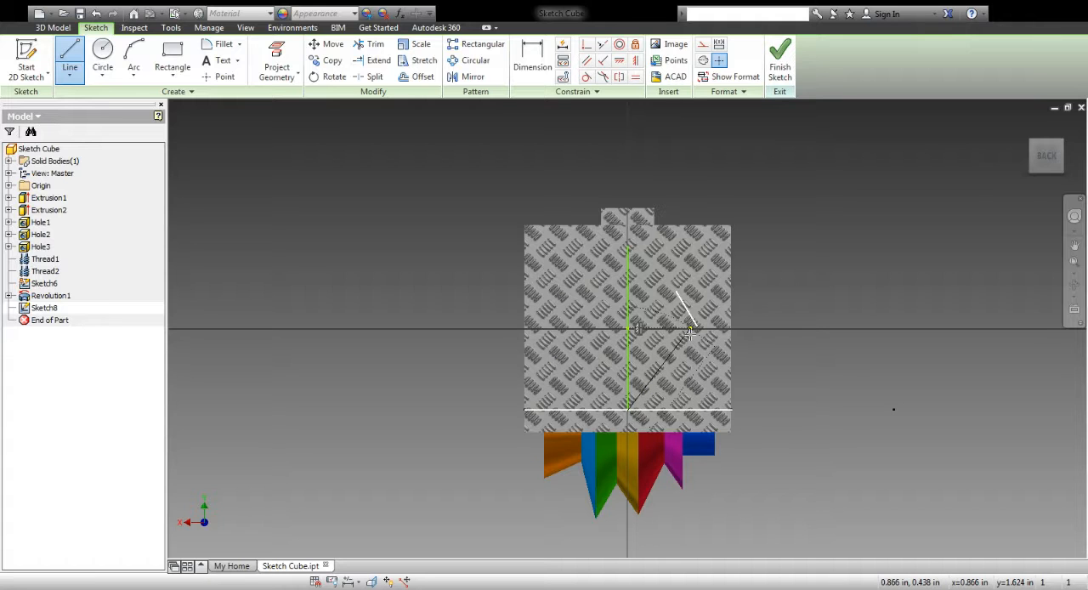
Complete a closed profile beside the vertical line with a slightly sloped base, straight side and zigzag upper part, and finish the sketch
{"action": "left_click", "coordinate": [706, 403]}
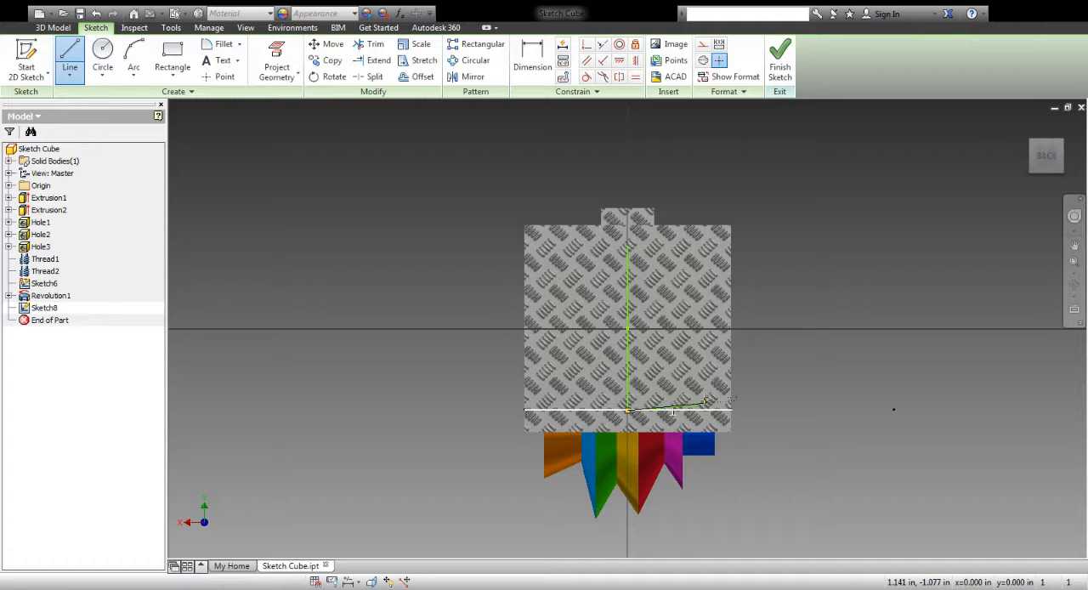
{"action": "left_click", "coordinate": [706, 297]}
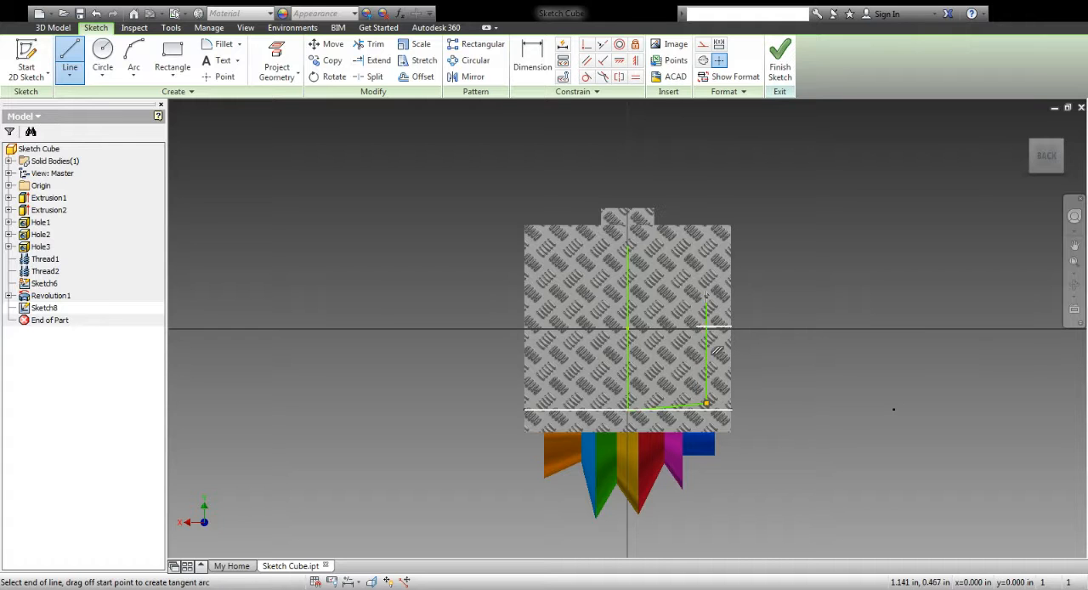
{"action": "left_click", "coordinate": [659, 301]}
{"action": "left_click", "coordinate": [686, 288]}
{"action": "left_click", "coordinate": [657, 281]}
{"action": "left_click", "coordinate": [680, 269]}
{"action": "left_click", "coordinate": [656, 264]}
{"action": "left_click", "coordinate": [701, 241]}
{"action": "left_click", "coordinate": [627, 247]}
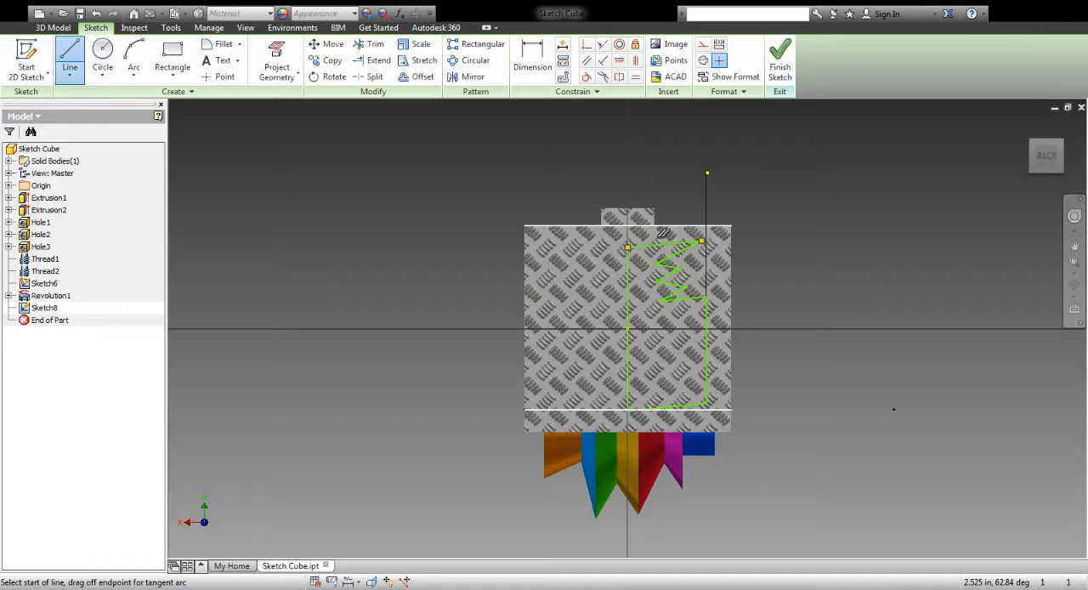
{"action": "key", "text": "Escape"}
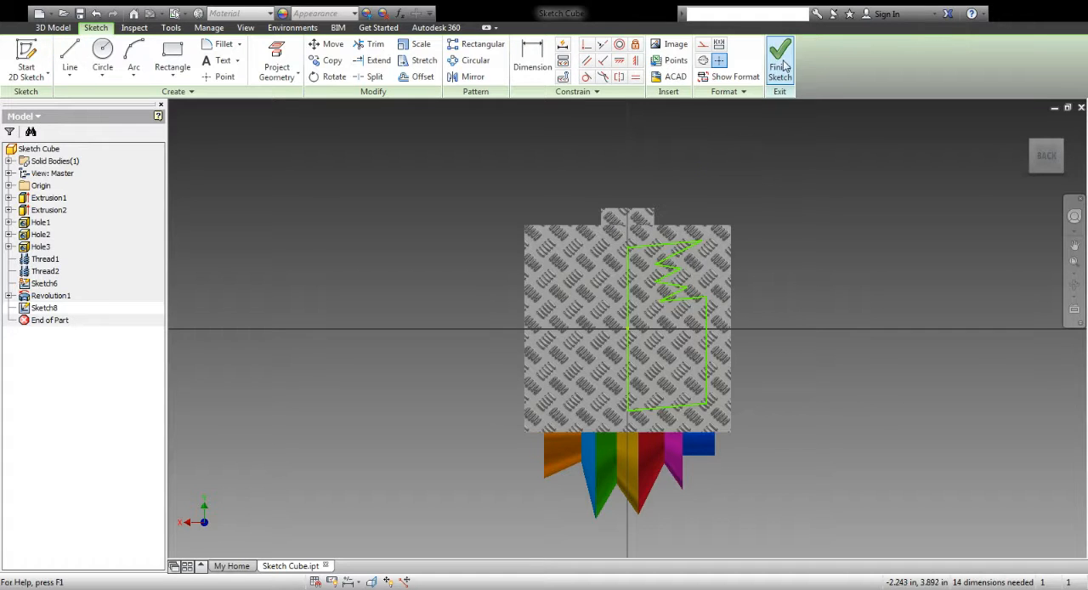
{"action": "left_click", "coordinate": [780, 52]}
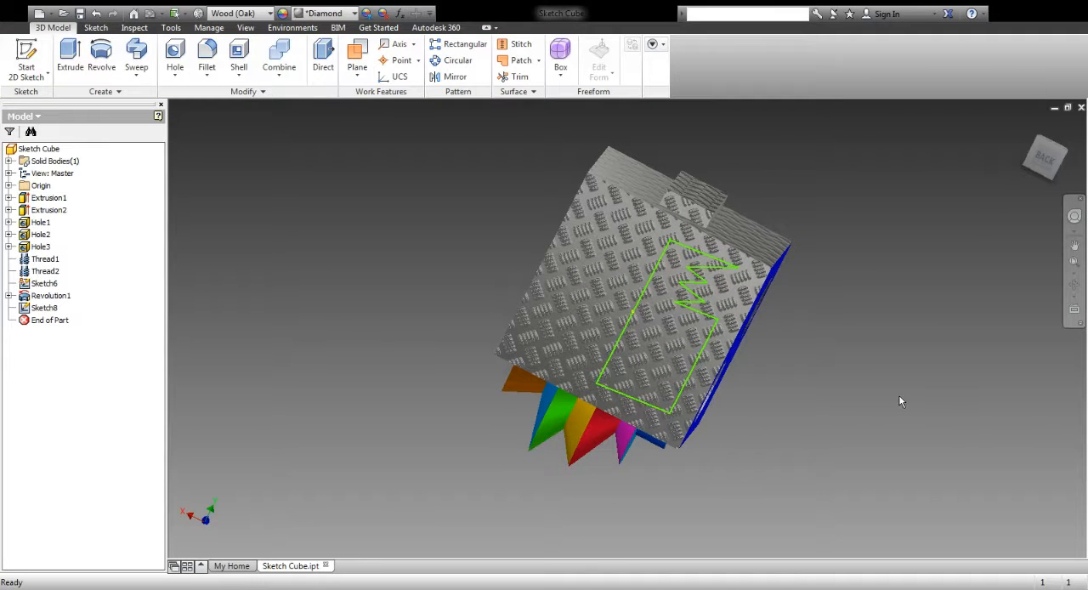
Set up a Revolve of the closed zigzag profile about its long vertical line
{"action": "left_click", "coordinate": [101, 56]}
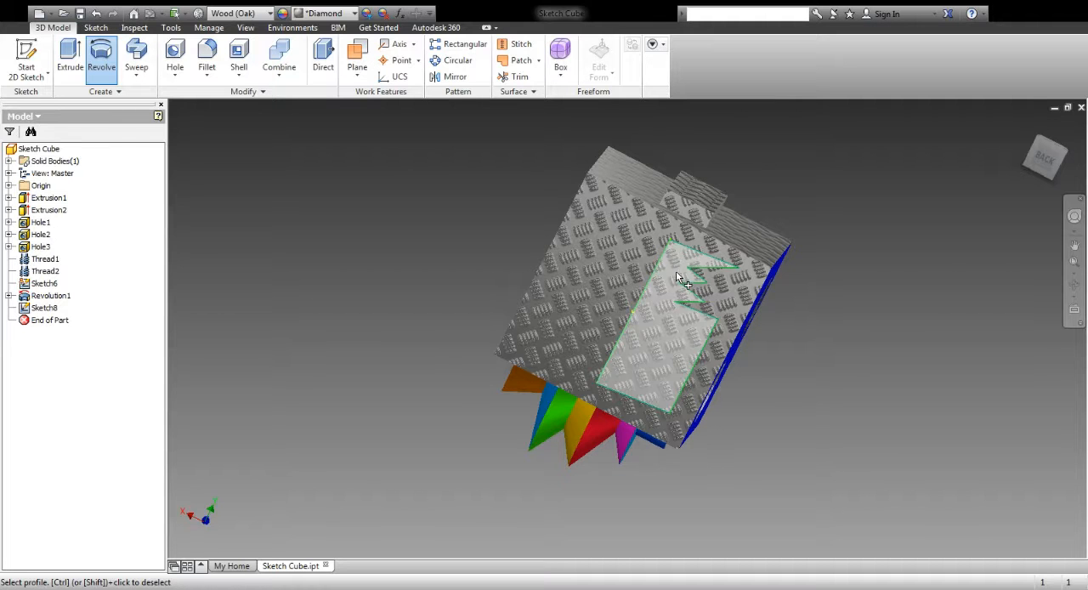
{"action": "left_click", "coordinate": [658, 335]}
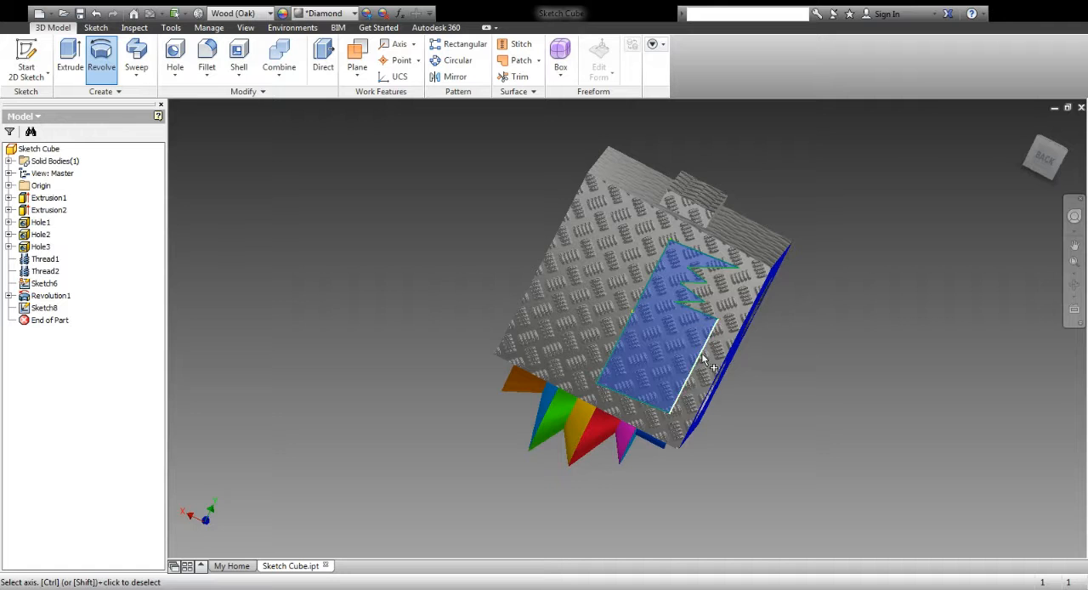
{"action": "left_click", "coordinate": [629, 330]}
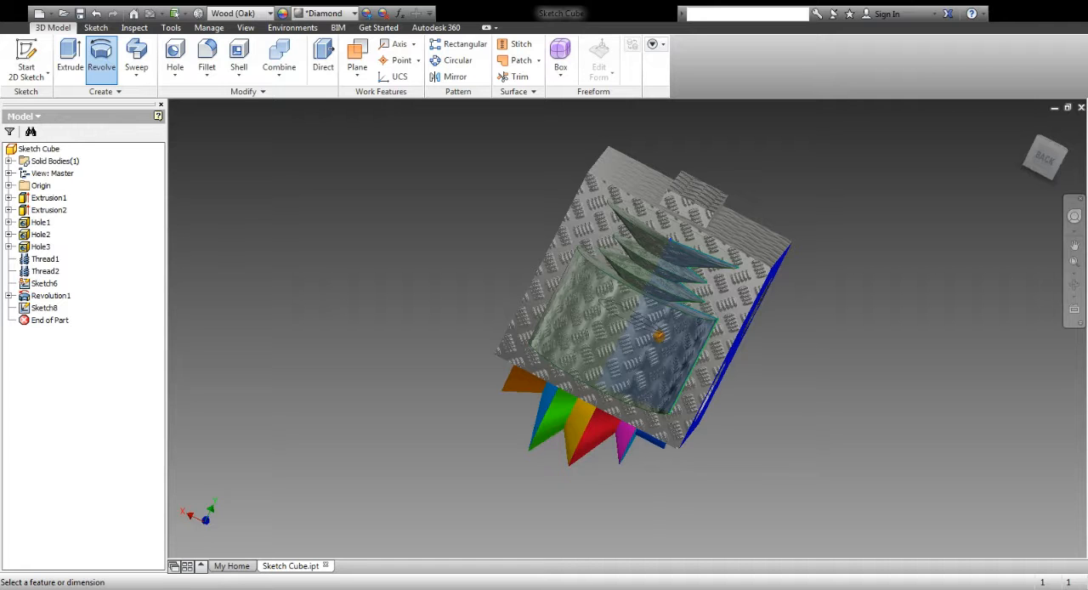
Set the cube's back face as the end of the revolve and create the feature
{"action": "left_click", "coordinate": [1075, 285]}
{"action": "left_click_drag", "start_coordinate": [722, 396], "coordinate": [515, 293]}
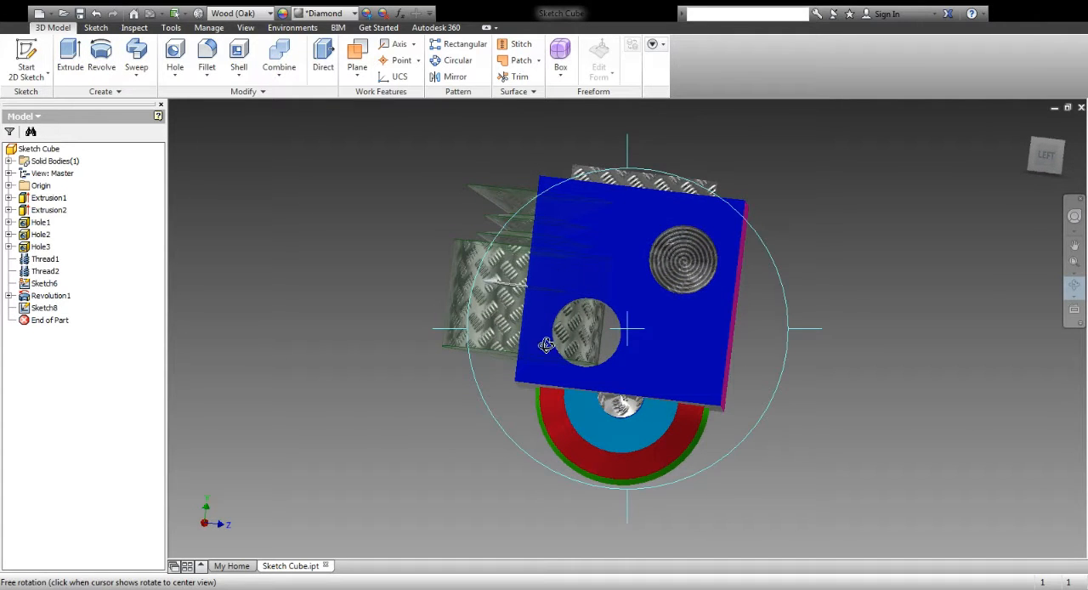
{"action": "left_click_drag", "start_coordinate": [574, 350], "coordinate": [795, 379]}
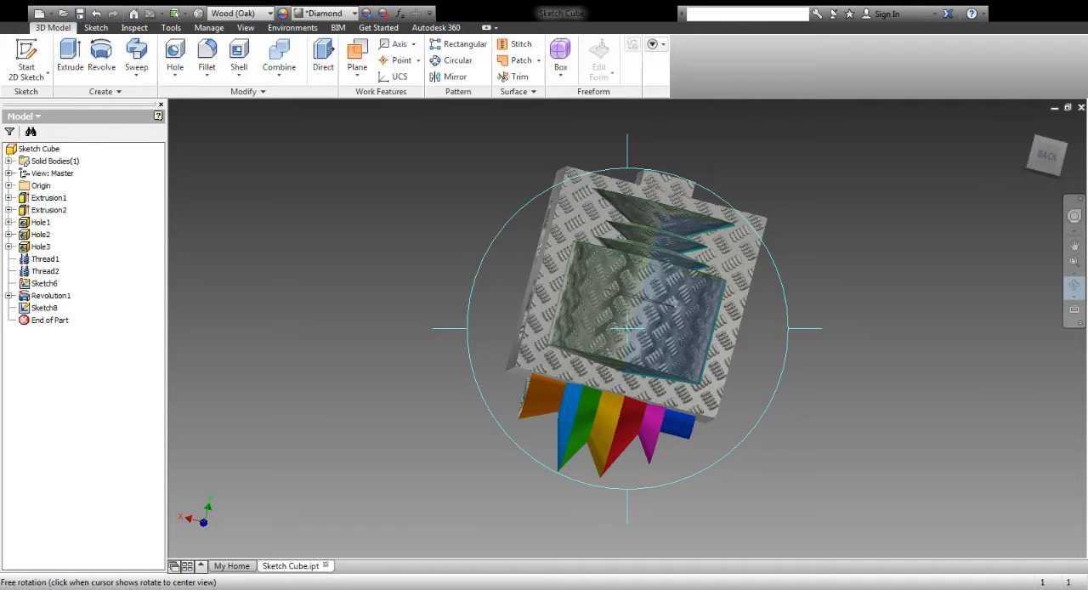
{"action": "key", "text": "Escape"}
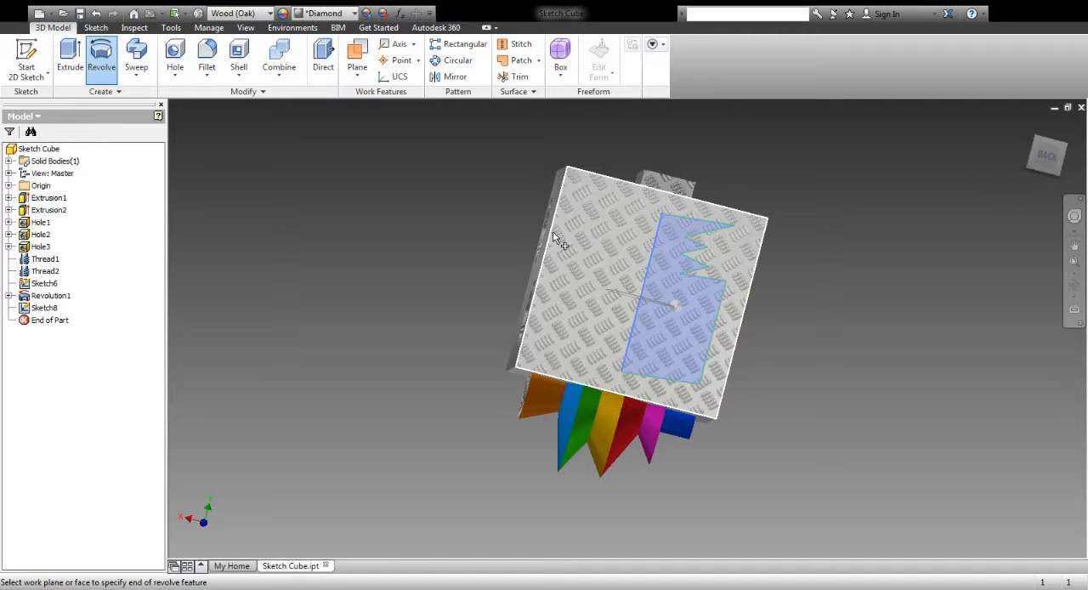
{"action": "left_click", "coordinate": [578, 219]}
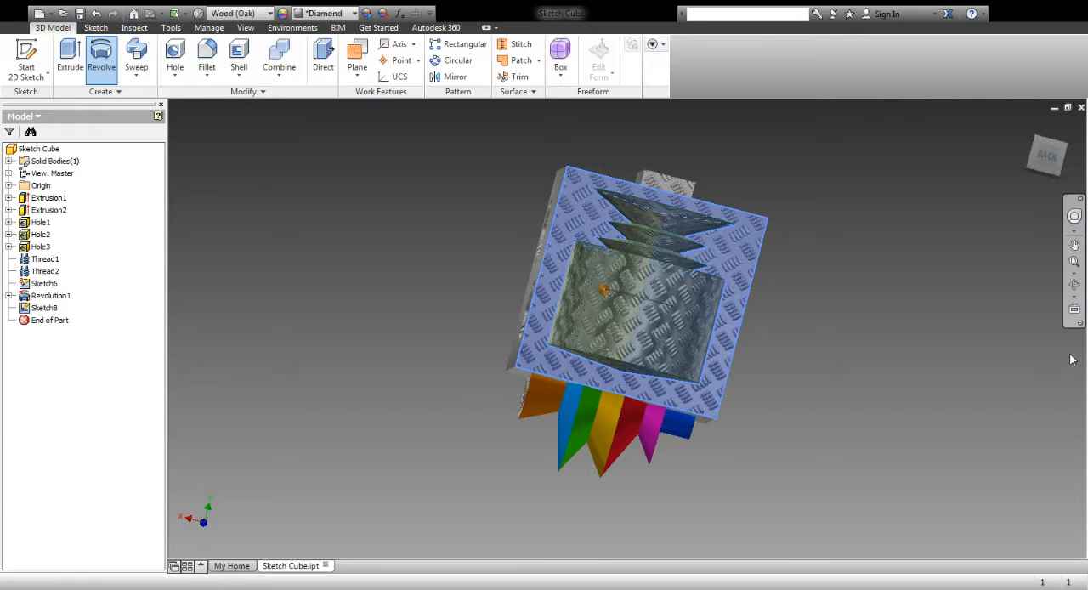
{"action": "left_click", "coordinate": [1075, 286]}
{"action": "left_click_drag", "start_coordinate": [725, 366], "coordinate": [777, 340]}
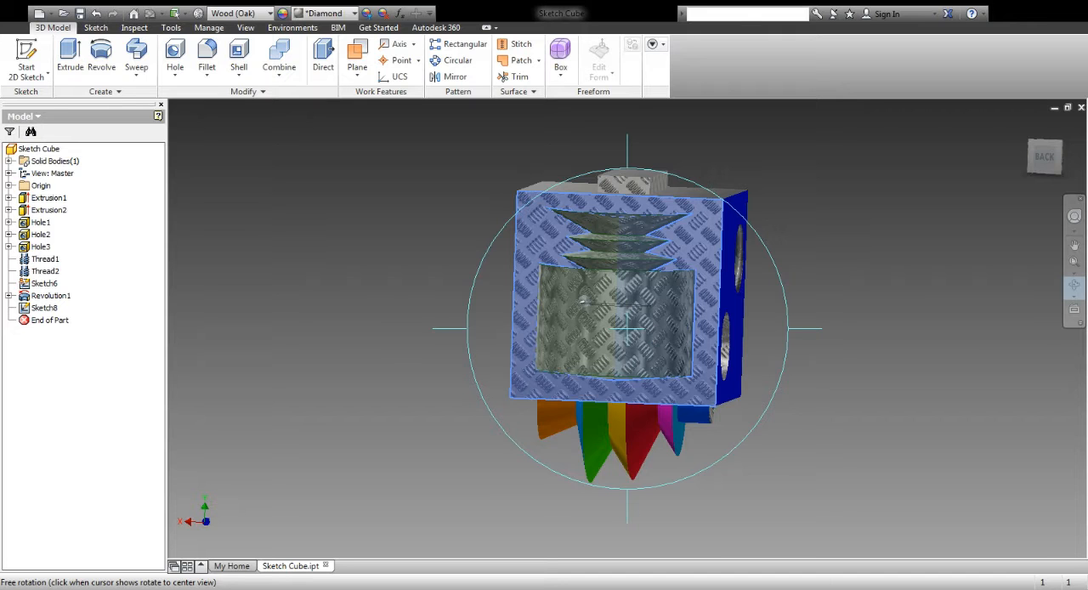
{"action": "key", "text": "Return"}
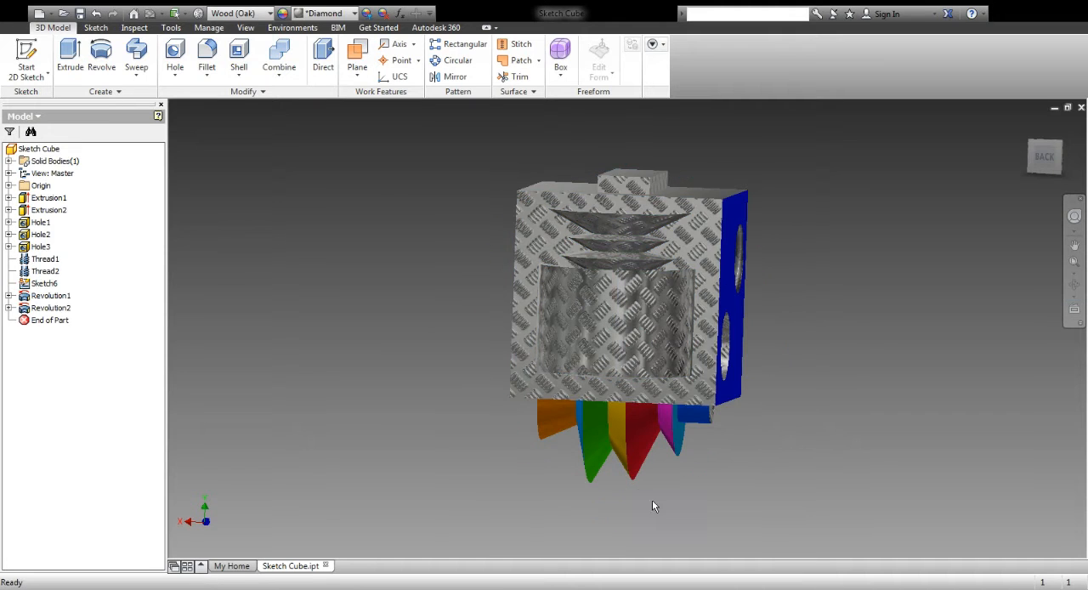
Adjust the appearance of the revolved feature's large cylindrical face to magenta
{"action": "left_click", "coordinate": [1073, 285]}
{"action": "left_click_drag", "start_coordinate": [644, 388], "coordinate": [769, 368]}
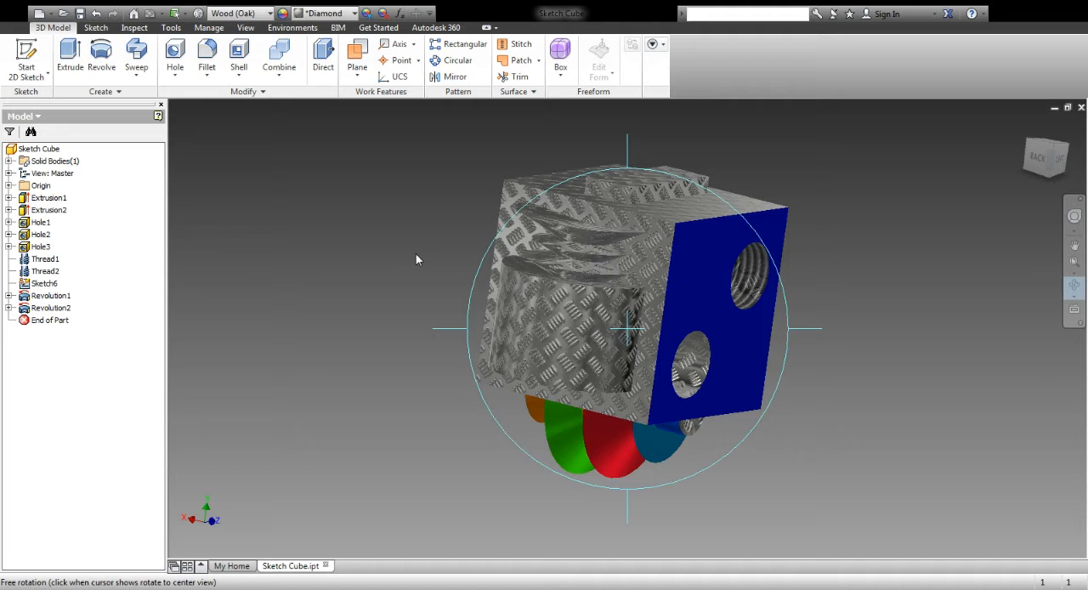
{"action": "key", "text": "Escape"}
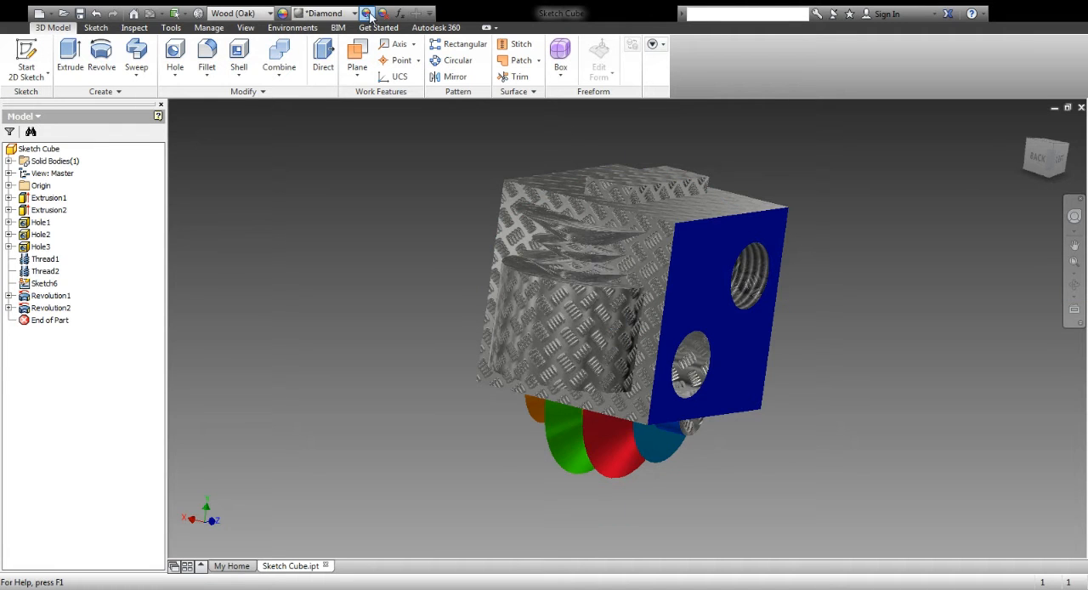
{"action": "left_click", "coordinate": [564, 311]}
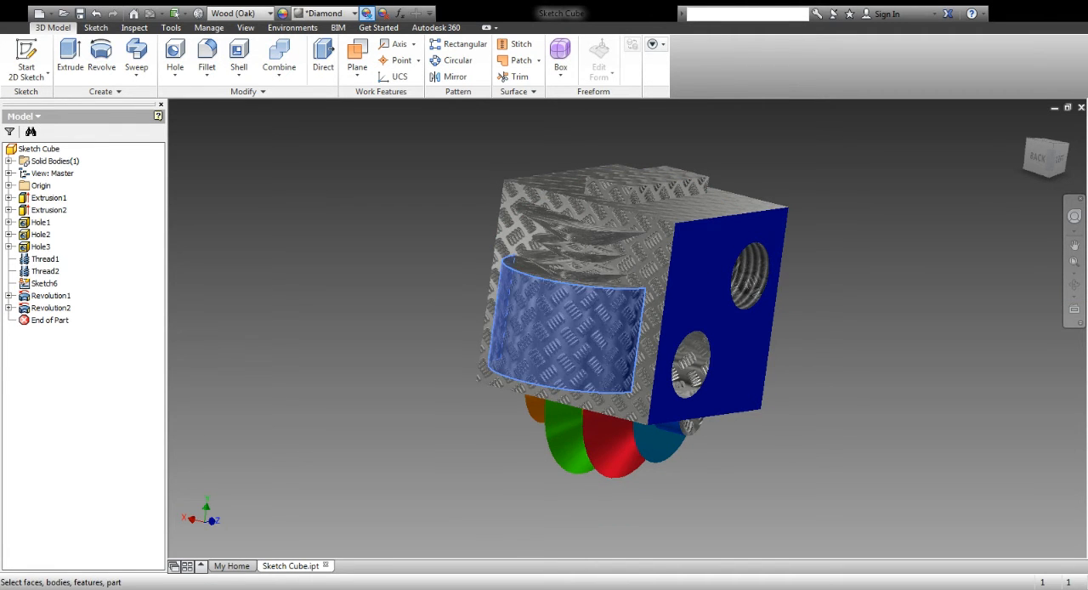
{"action": "left_click", "coordinate": [653, 238]}
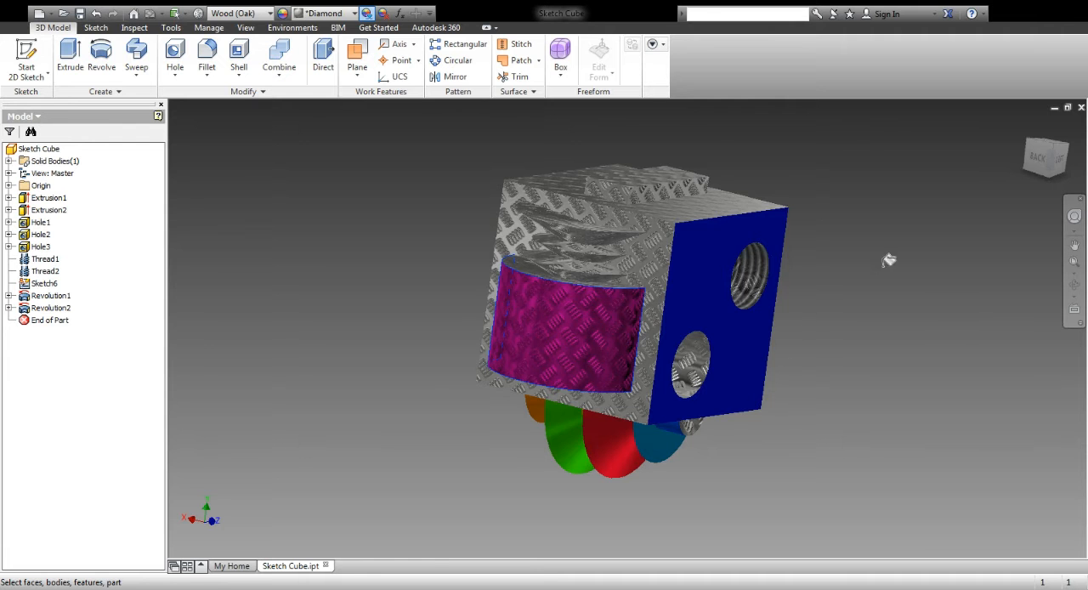
{"action": "left_click", "coordinate": [366, 14]}
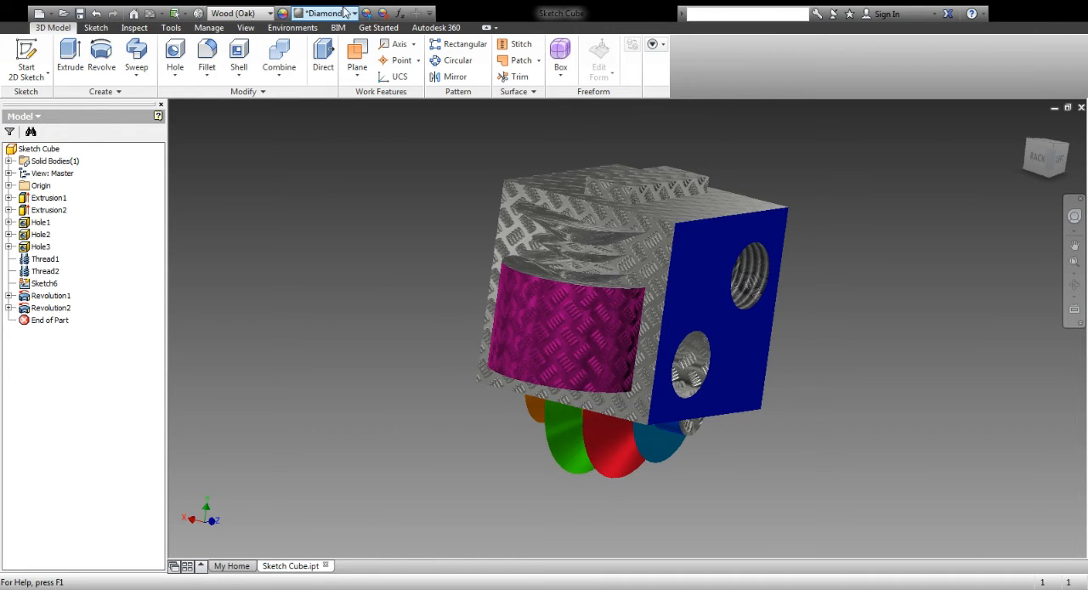
Colour the narrow sloped face just above the magenta cylindrical face red
{"action": "left_click", "coordinate": [367, 13]}
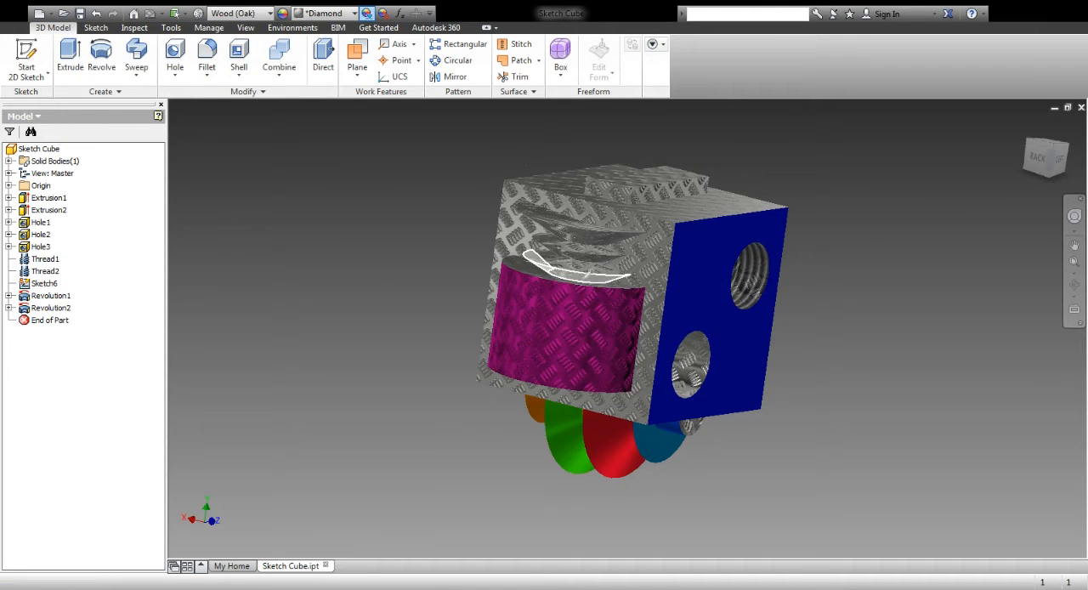
{"action": "left_click", "coordinate": [585, 277]}
{"action": "left_click", "coordinate": [587, 272]}
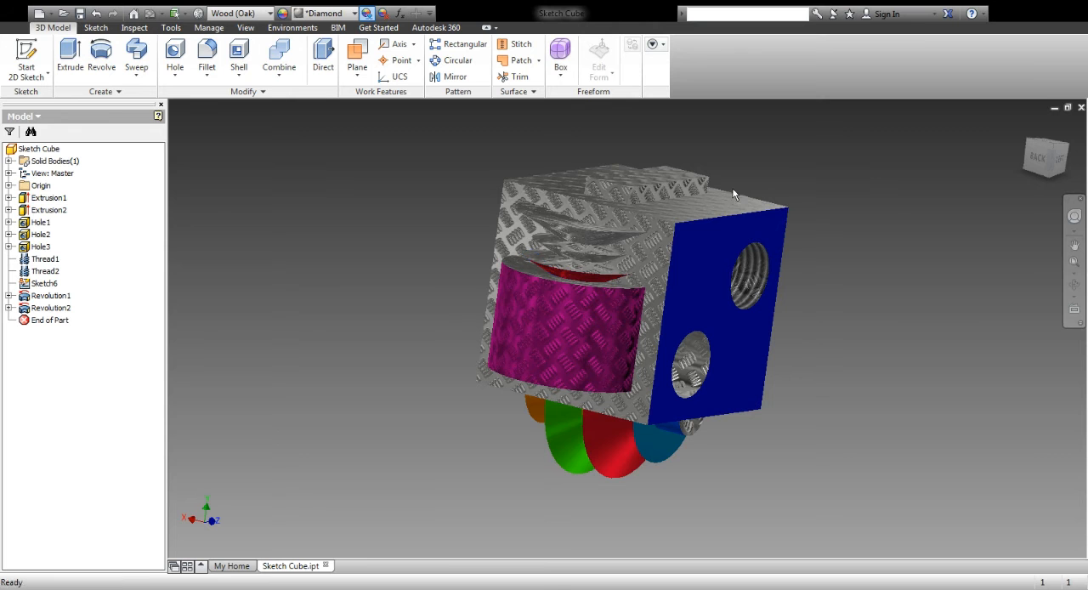
Colour the half-round lower end face beside the magenta cylindrical face dark yellow
{"action": "left_click", "coordinate": [1074, 284]}
{"action": "left_click_drag", "start_coordinate": [710, 312], "coordinate": [508, 119]}
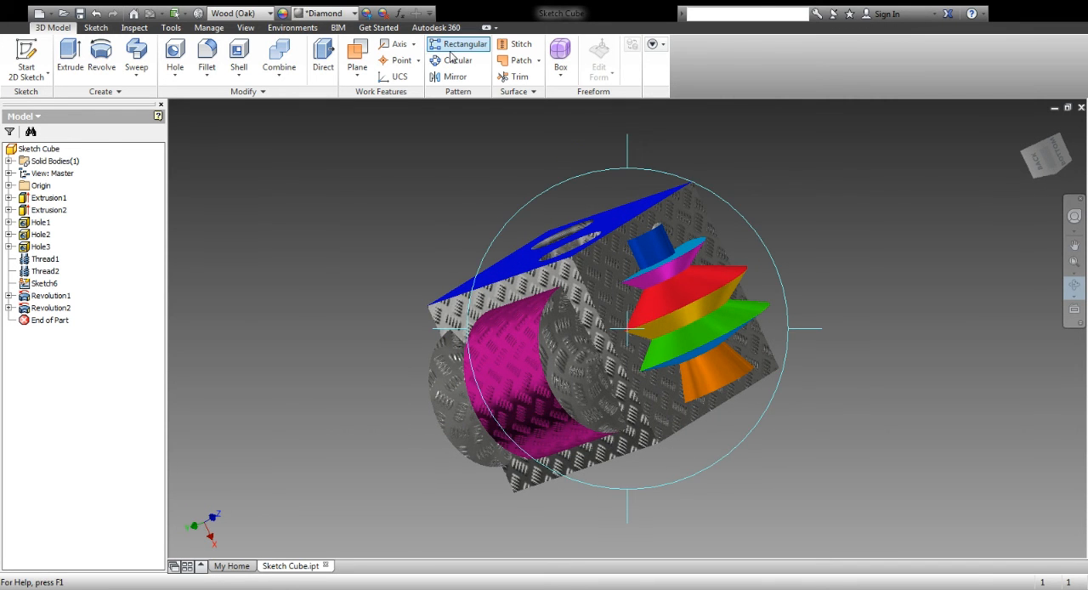
{"action": "left_click", "coordinate": [367, 13]}
{"action": "left_click", "coordinate": [581, 367]}
{"action": "left_click", "coordinate": [582, 367]}
{"action": "left_click", "coordinate": [729, 194]}
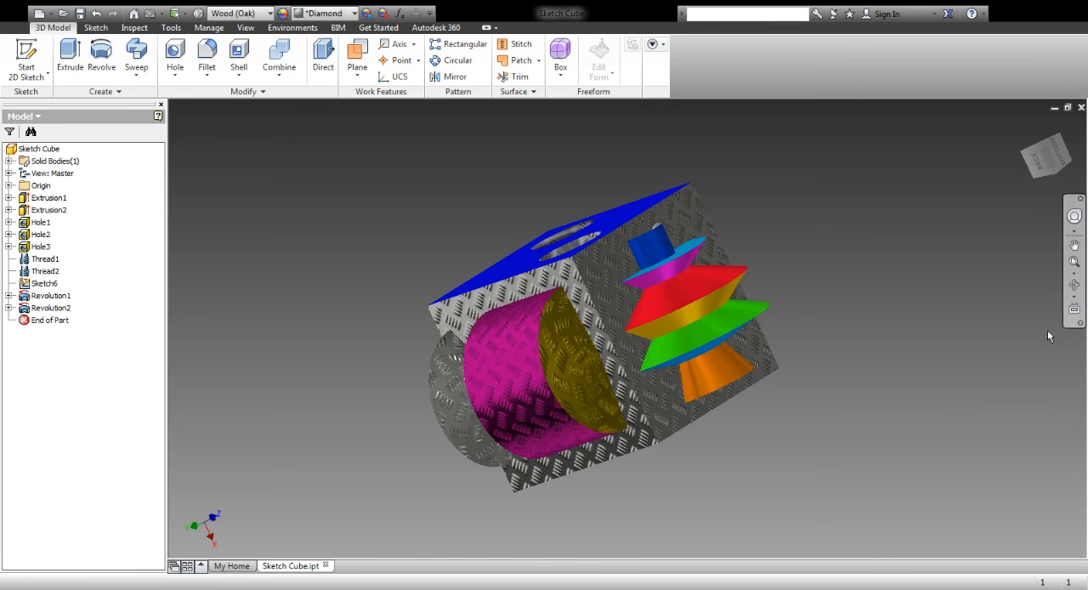